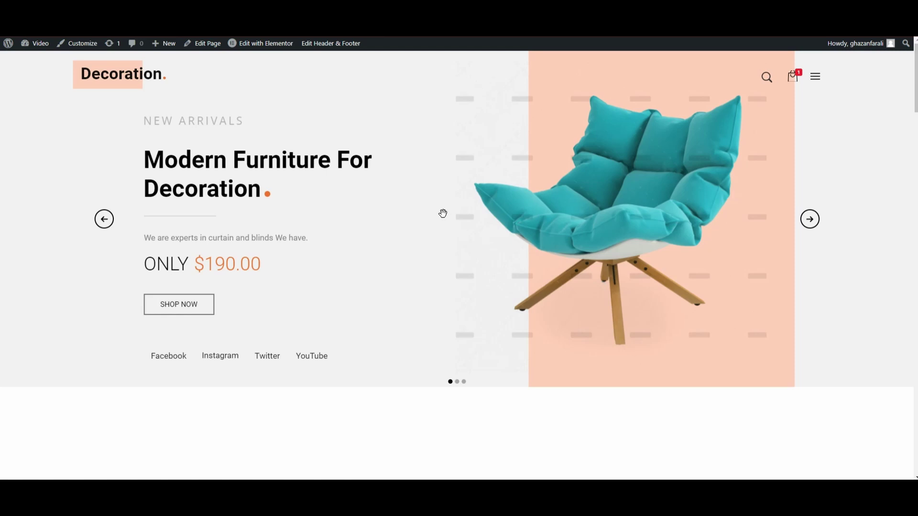
Step: Search Google for 'gtmetrix' using the search suggestion
scroll(443, 214, down, 10)
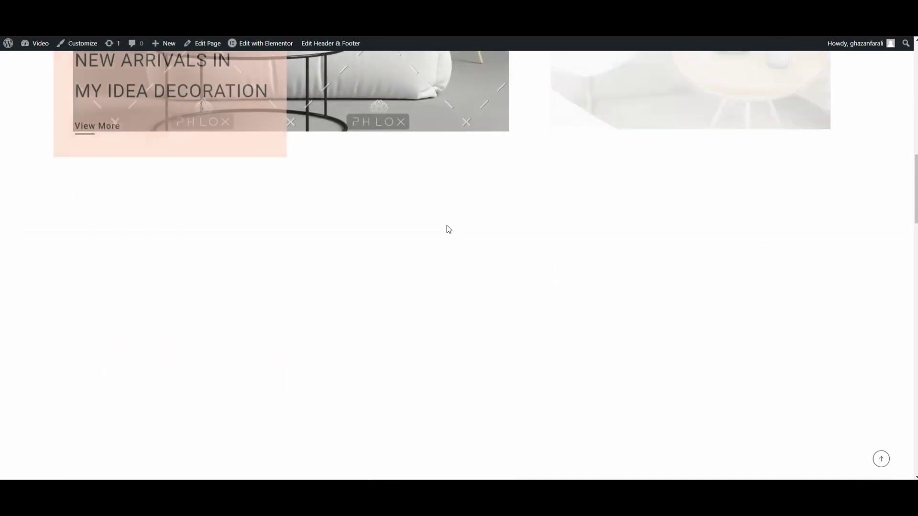
scroll(449, 232, up, 10)
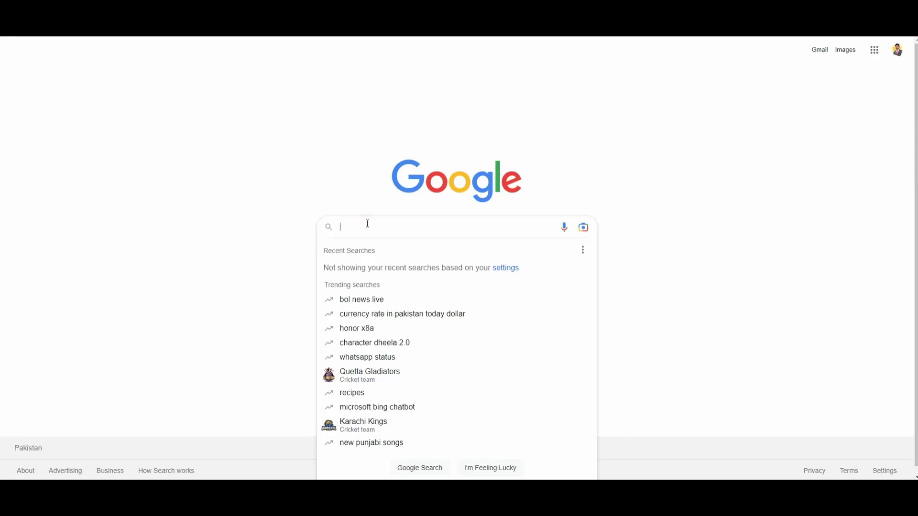
text(gt)
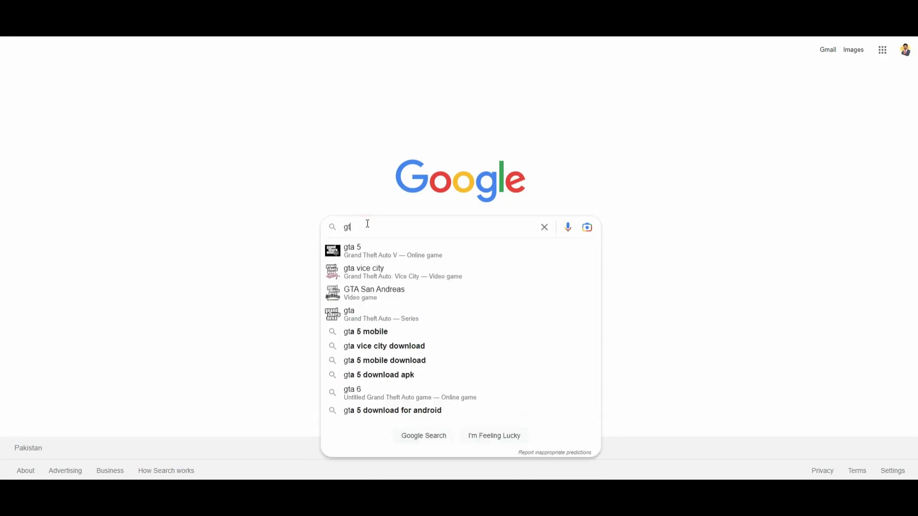
text(matrix)
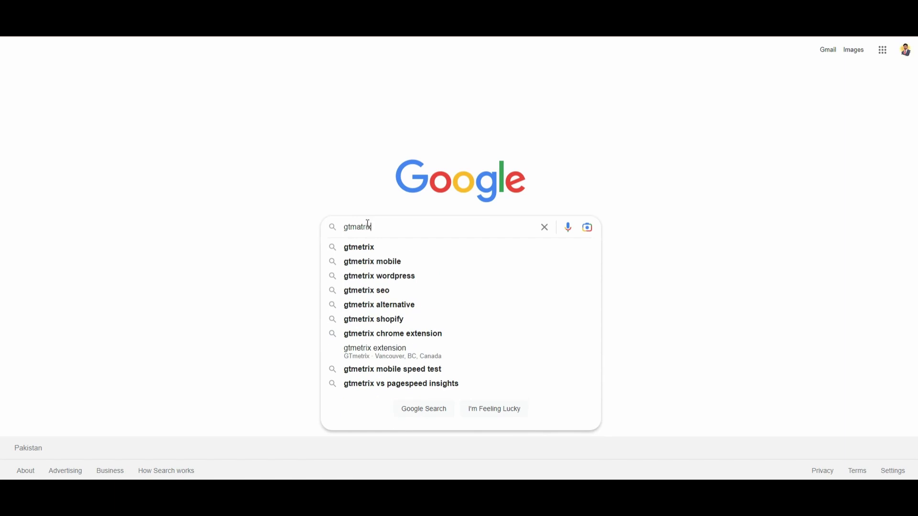
click(367, 248)
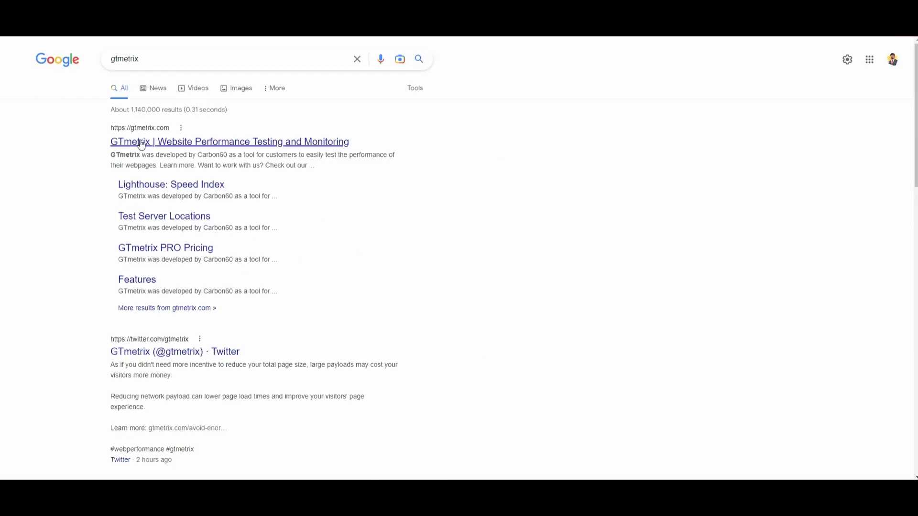
click(186, 143)
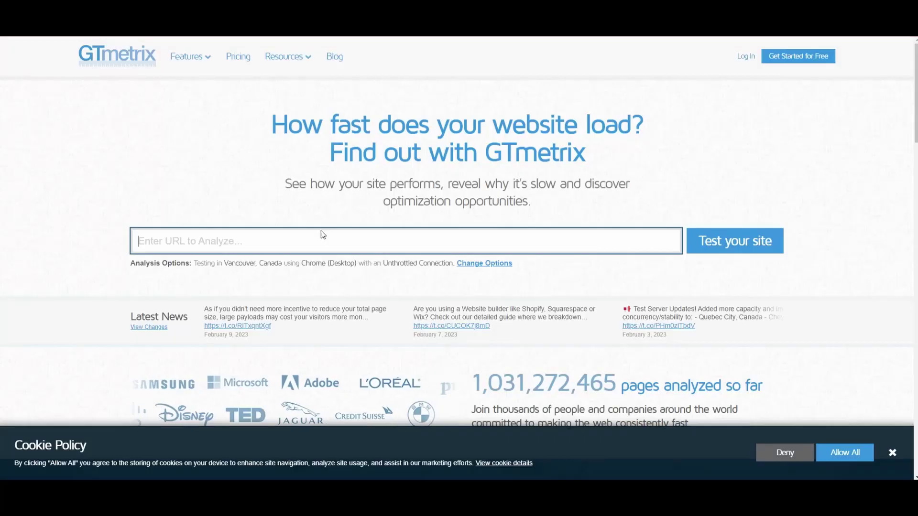
text(https://vids.wpwebpress.com/)
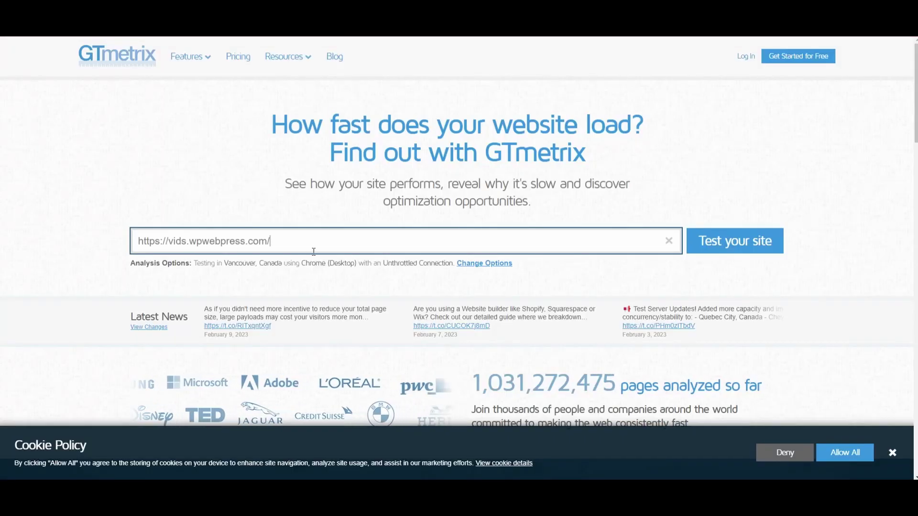
click(736, 246)
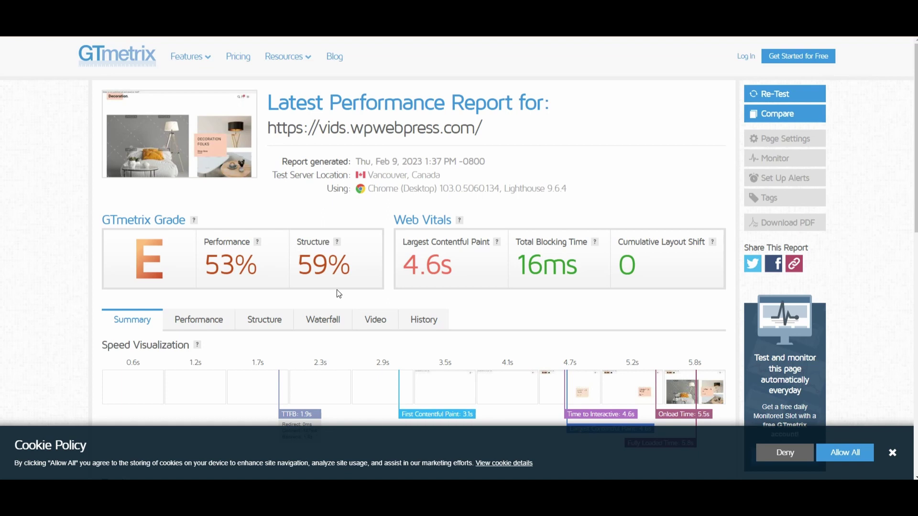
Step: Expand the 'Reduce initial server response time' and 'Avoid enormous network payloads' Top Issues
scroll(403, 256, down, 4)
scroll(424, 240, down, 4)
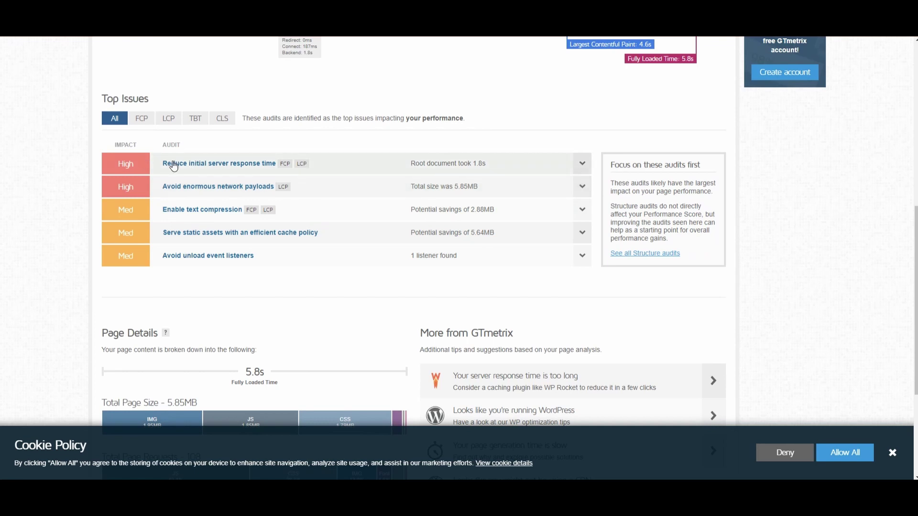
click(553, 166)
click(284, 279)
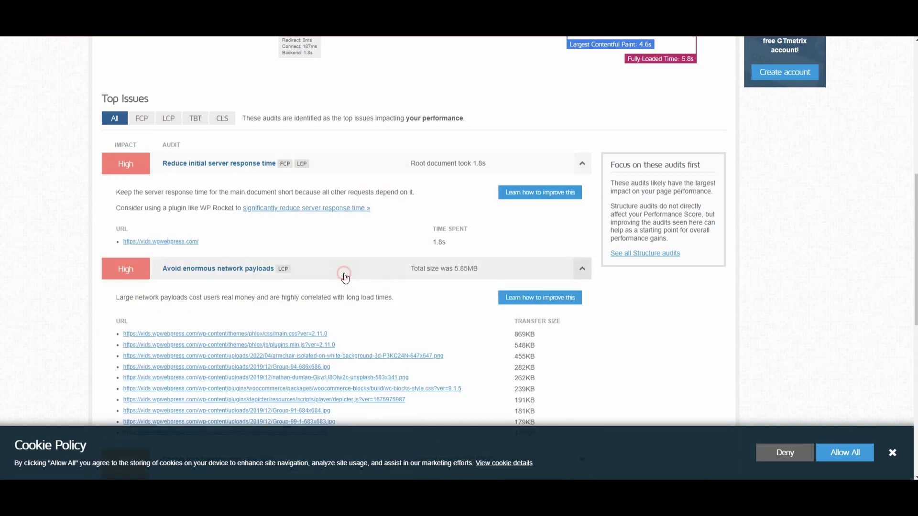
scroll(344, 314, down, 3)
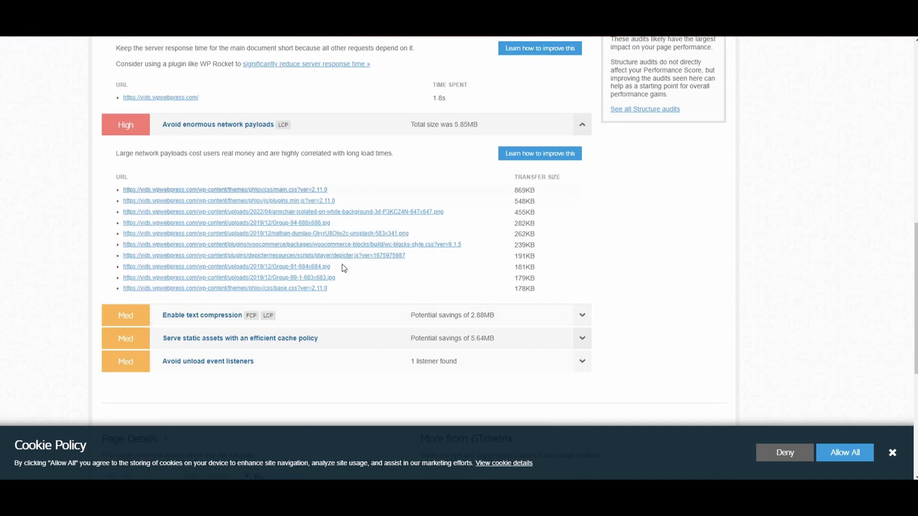
scroll(327, 229, up, 6)
scroll(327, 226, up, 5)
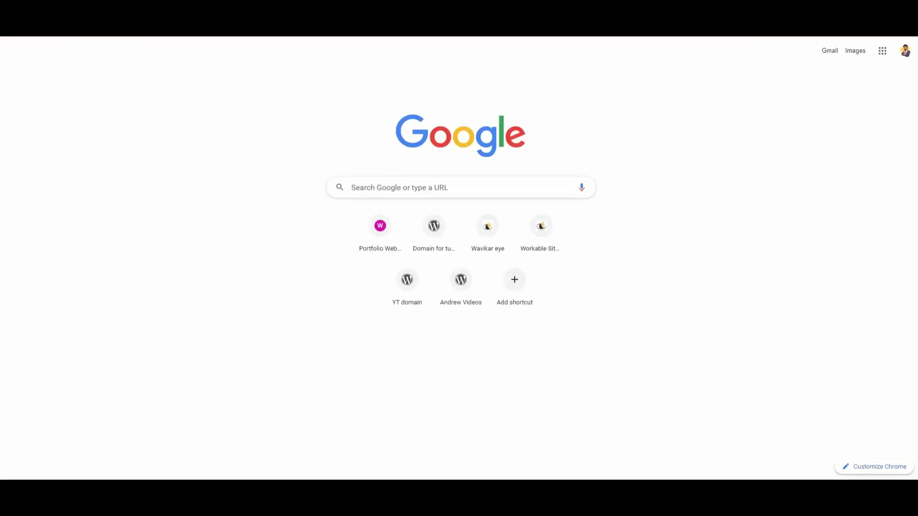
Step: Go to google.com and search for 'pagespeed insights'
text(google)
key(Return)
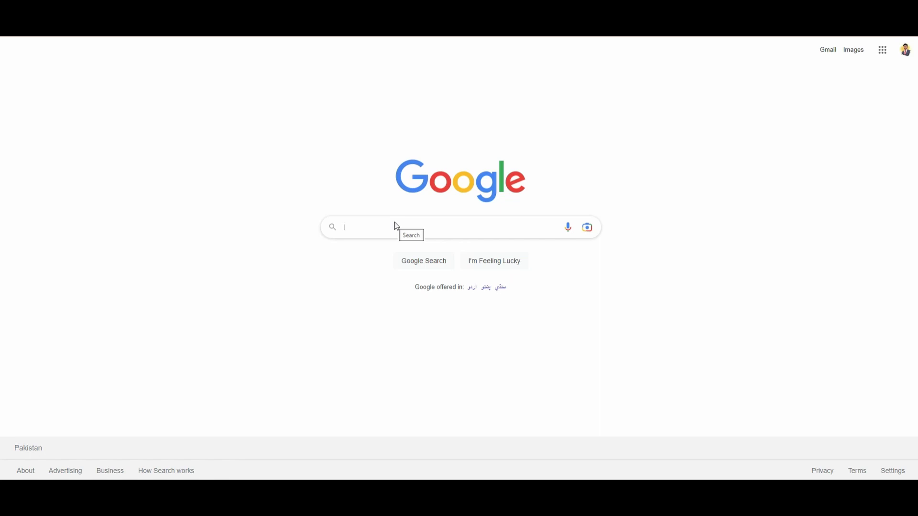
text(pagesp)
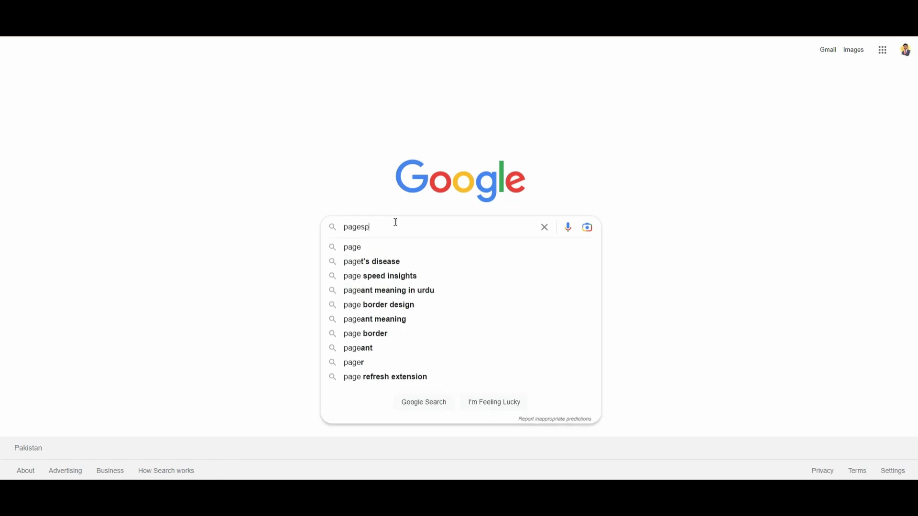
text(eed insights)
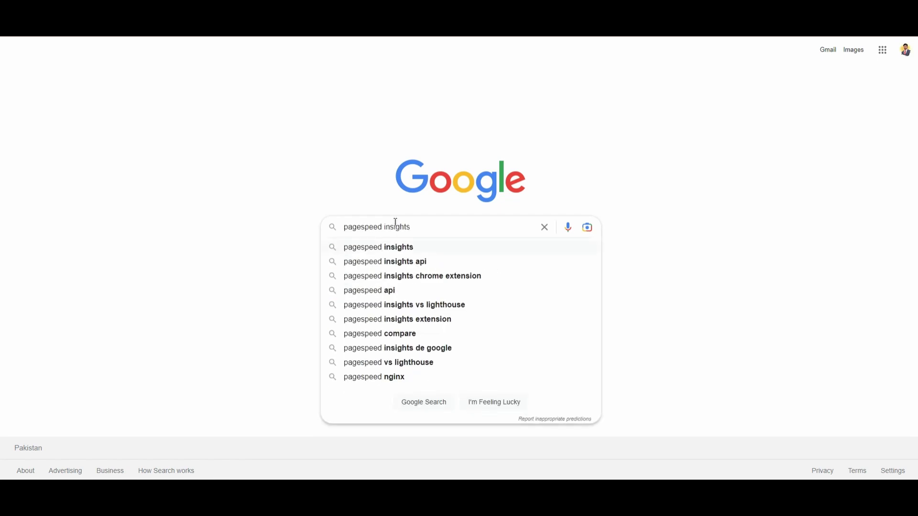
key(Return)
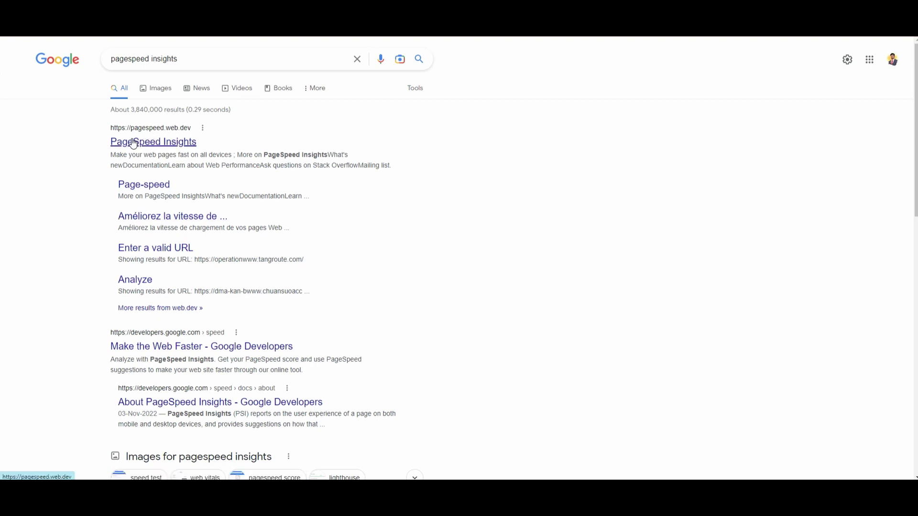
click(169, 145)
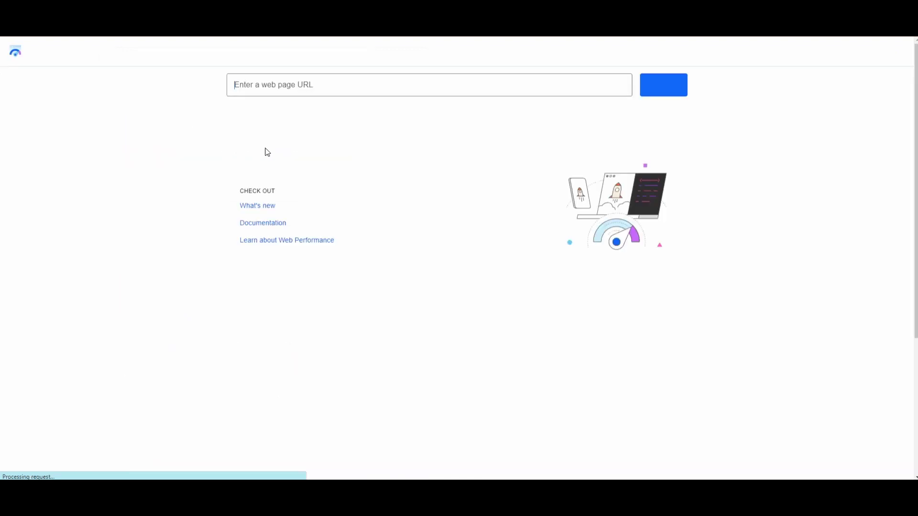
click(304, 92)
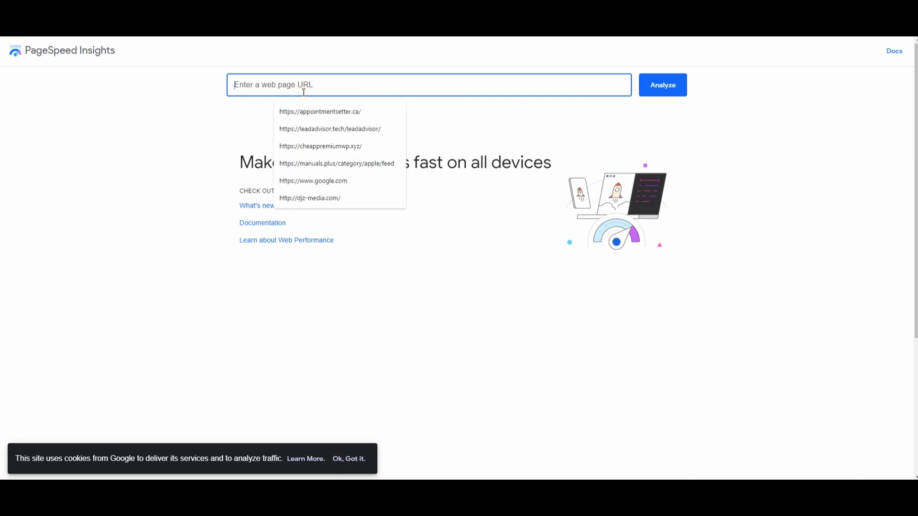
text(https://vids.wpwebpress.com/)
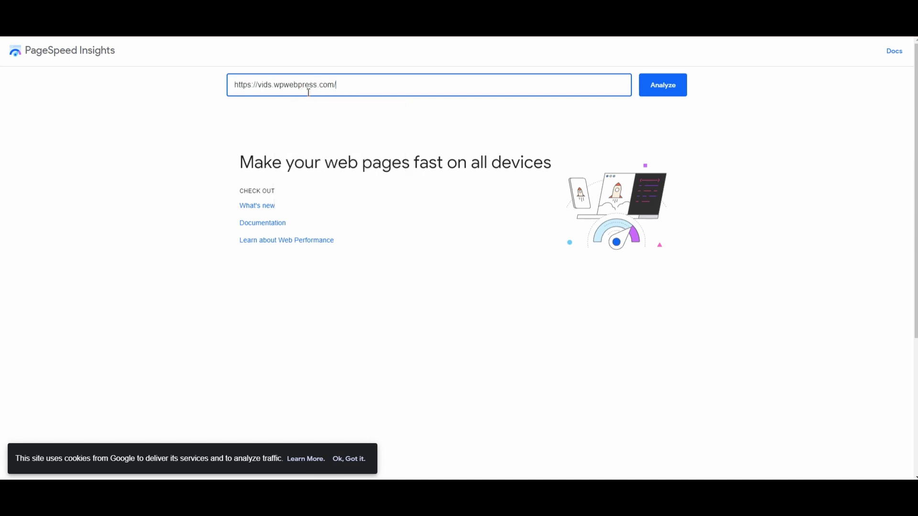
click(666, 93)
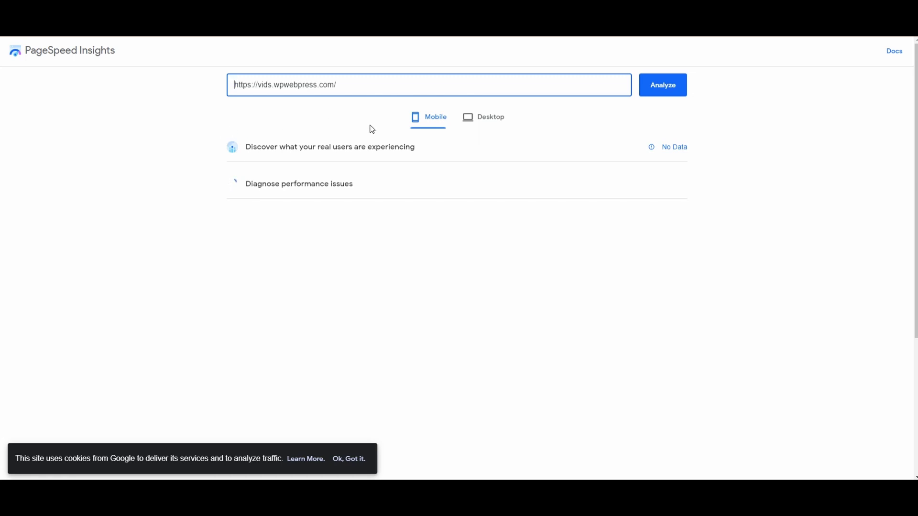
click(496, 196)
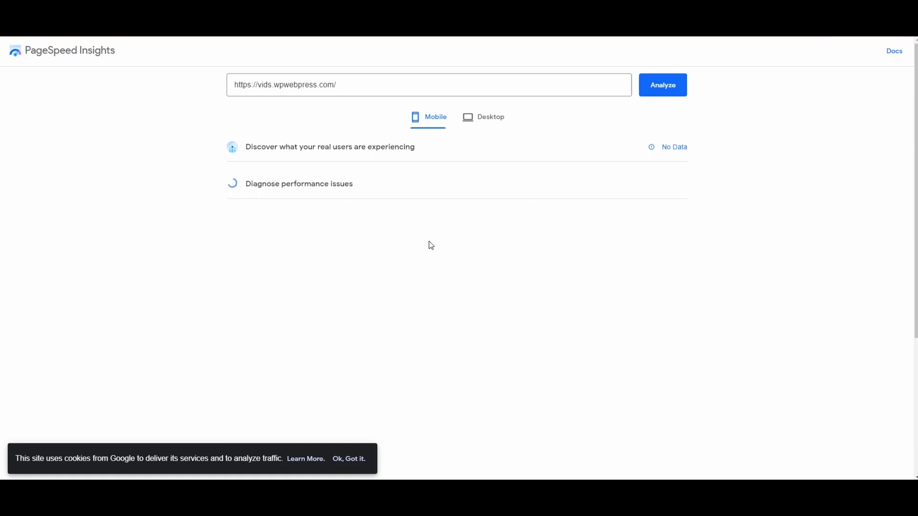
click(478, 118)
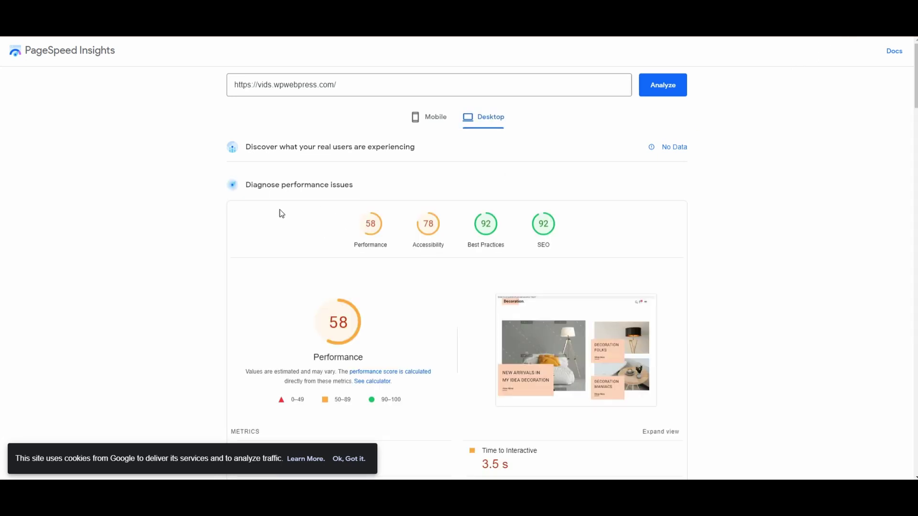
Step: Expand the 'Enable text compression' opportunity and review its URL table
scroll(365, 263, down, 5)
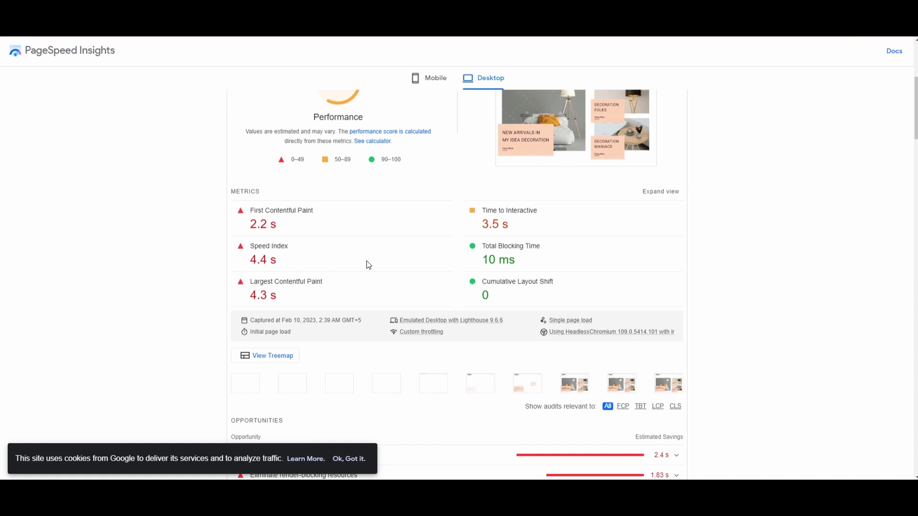
scroll(368, 265, down, 5)
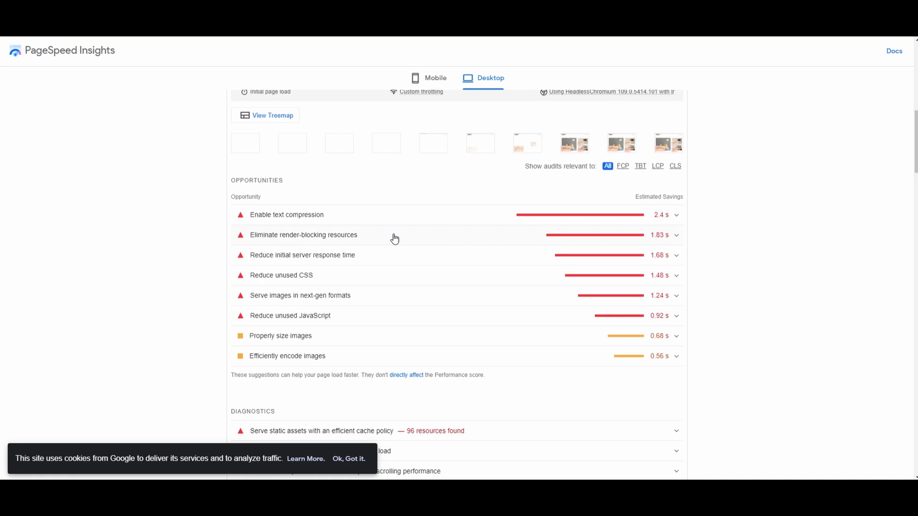
click(401, 221)
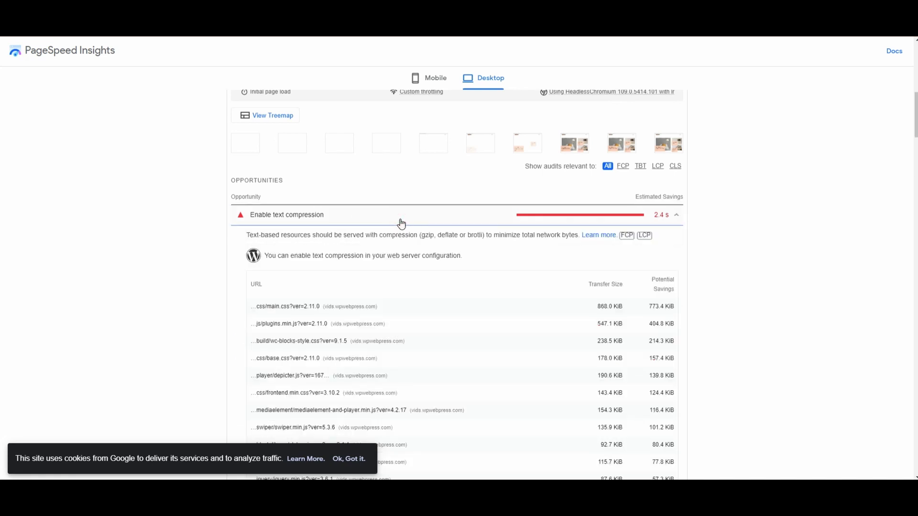
scroll(402, 283, down, 7)
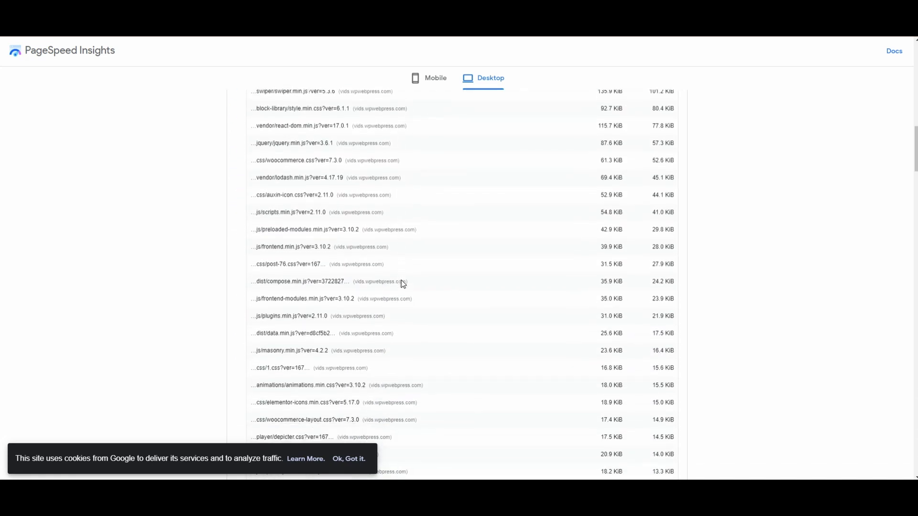
scroll(403, 284, down, 9)
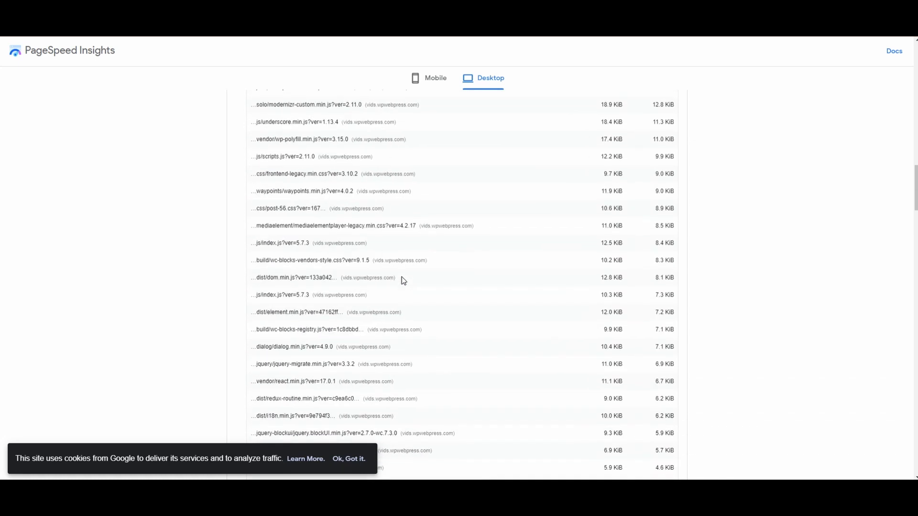
scroll(403, 281, down, 10)
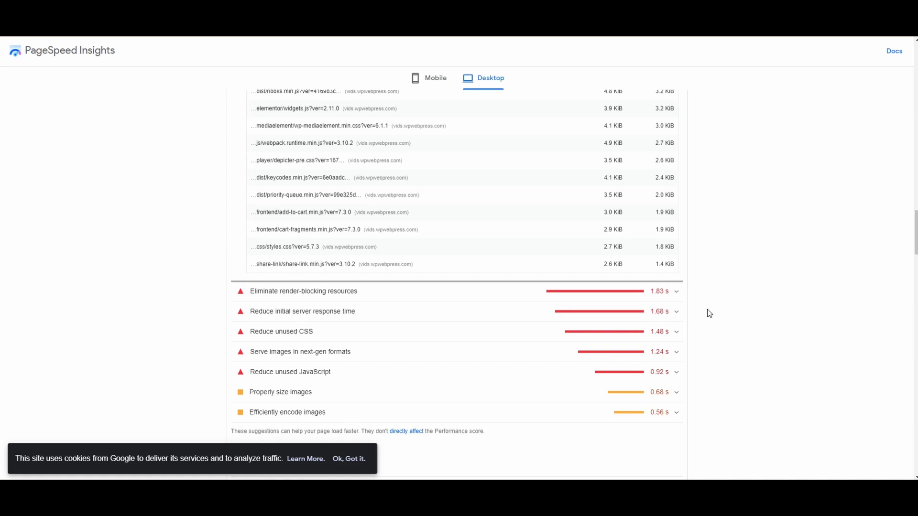
scroll(711, 312, up, 6)
scroll(660, 287, up, 10)
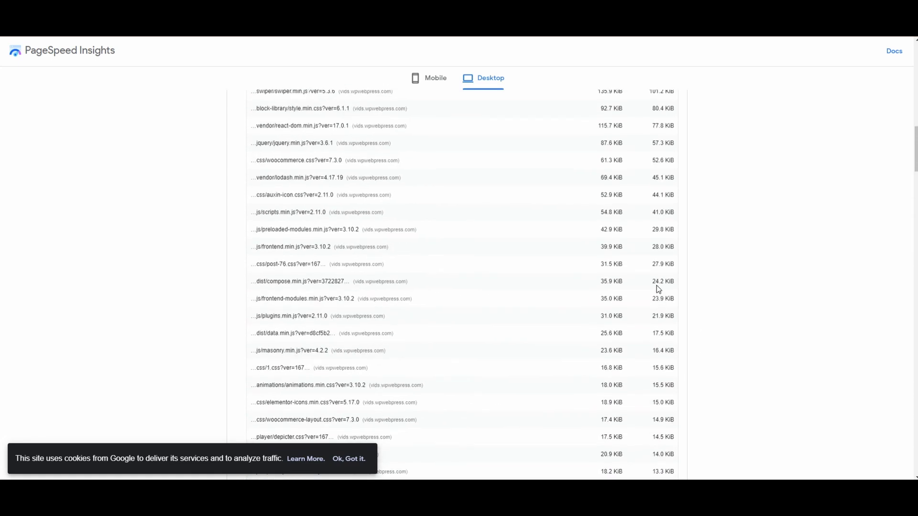
scroll(656, 285, up, 8)
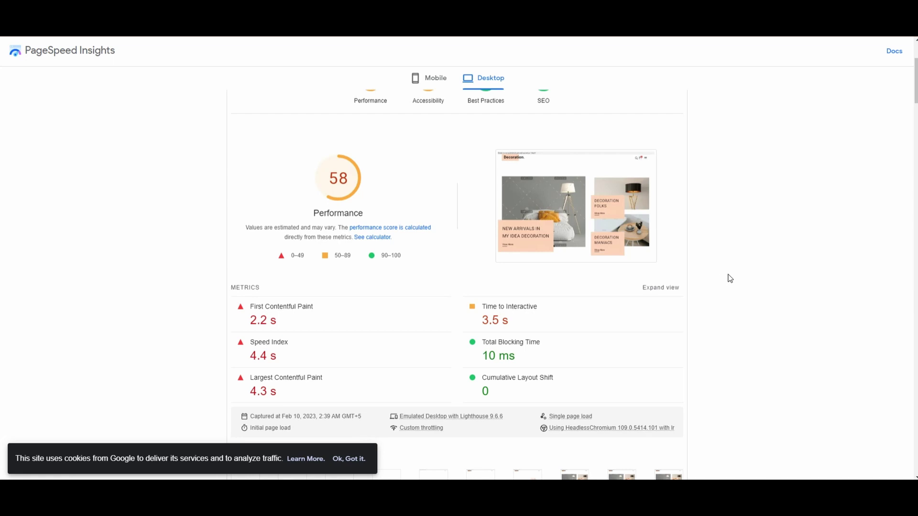
scroll(731, 278, up, 3)
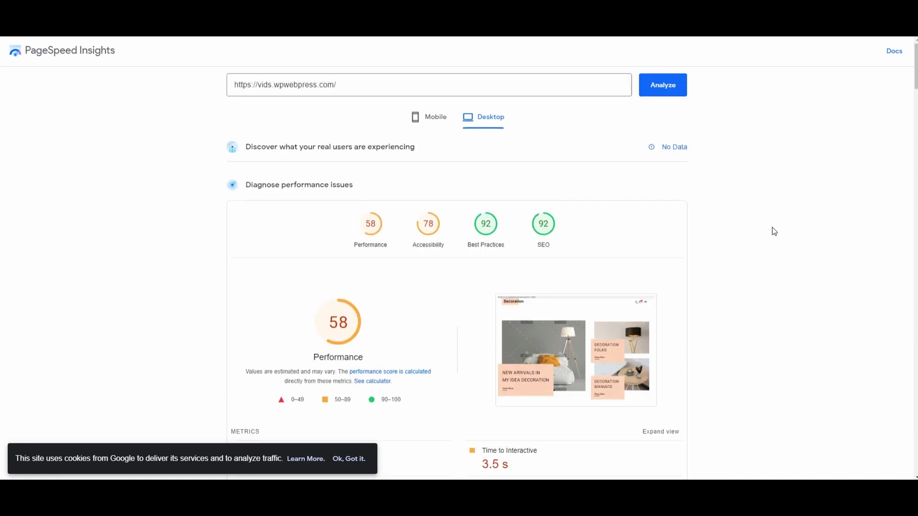